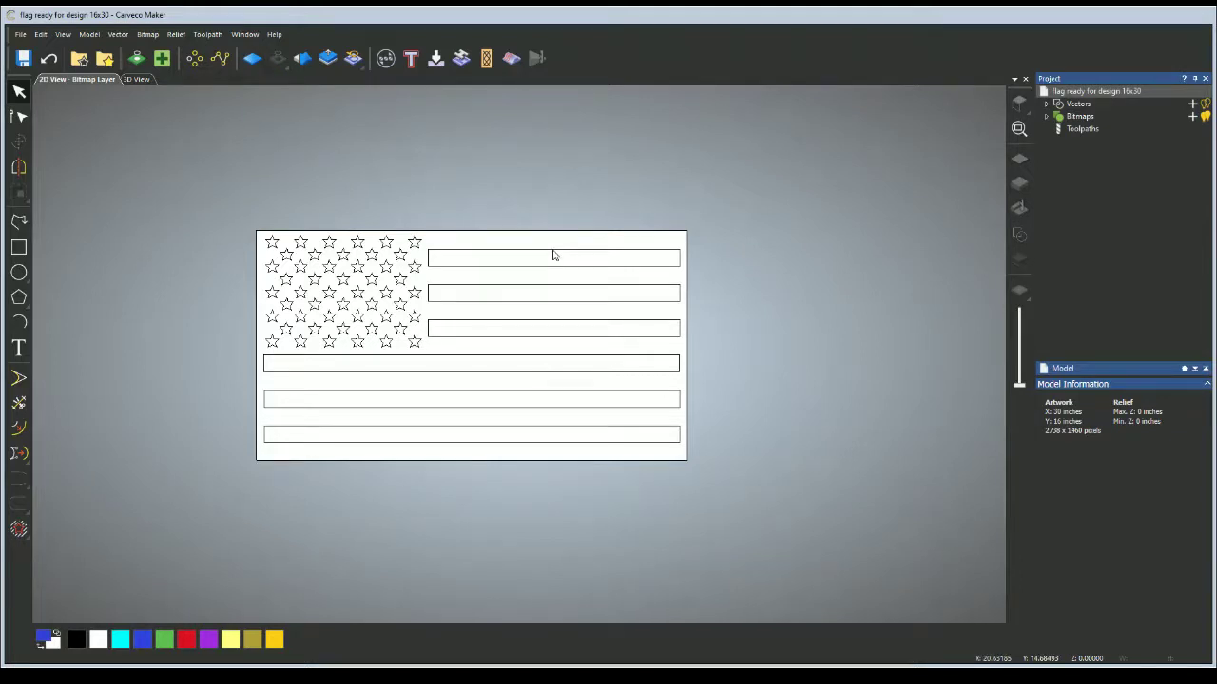
Step: Paste the eagle vector and move it off to the right of the flag
click(400, 256)
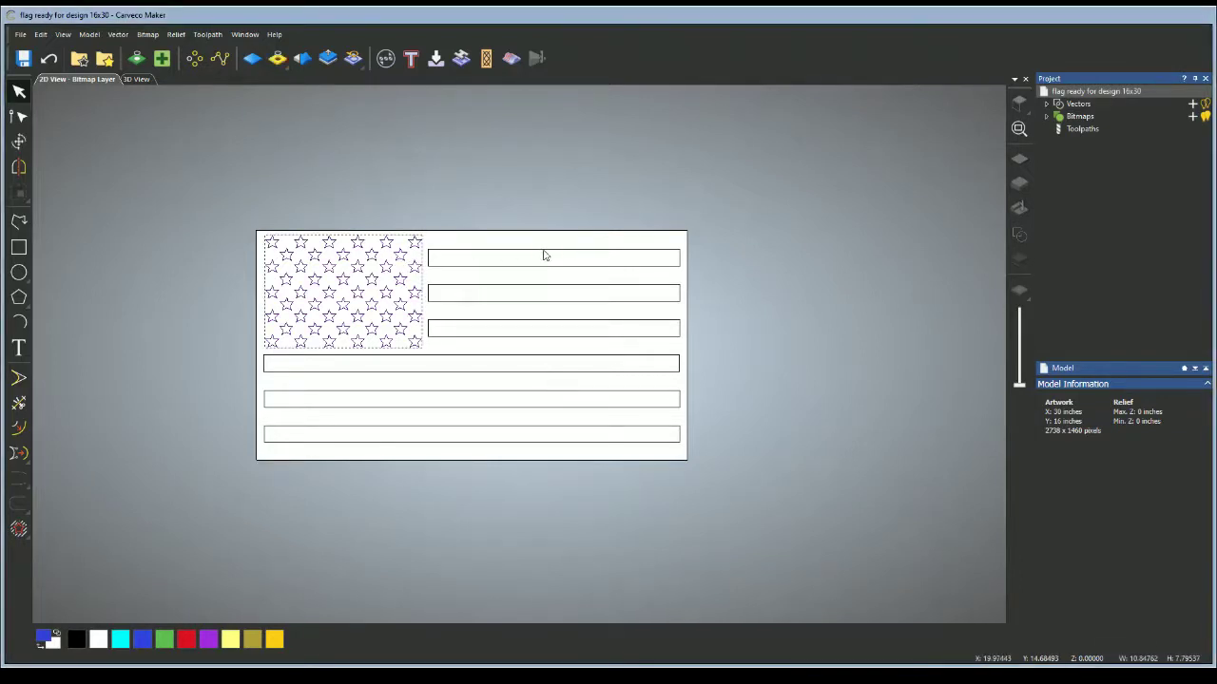
click(418, 211)
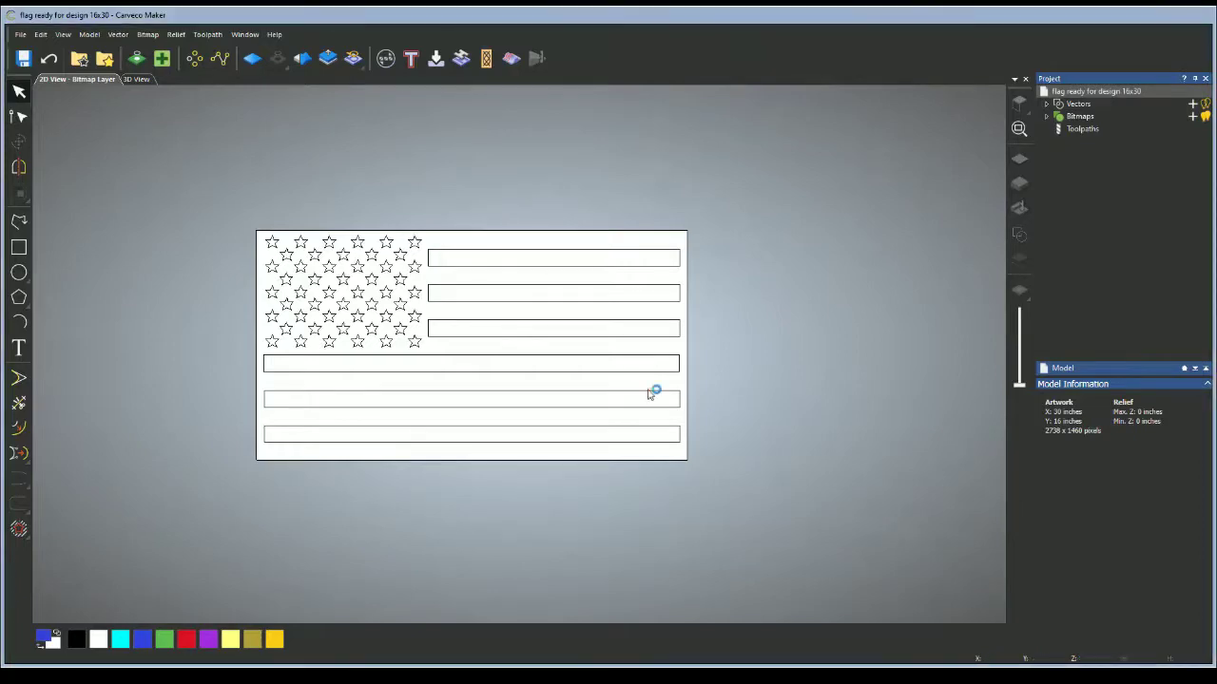
key(ctrl+v)
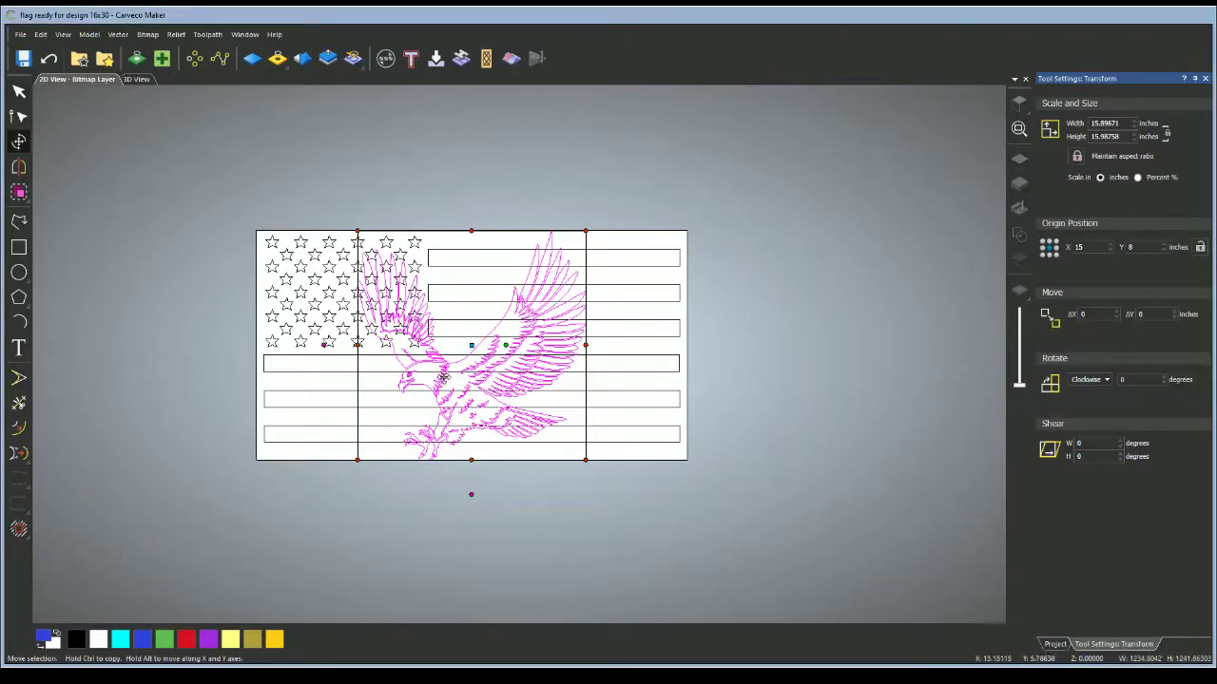
drag(442, 377, 928, 363)
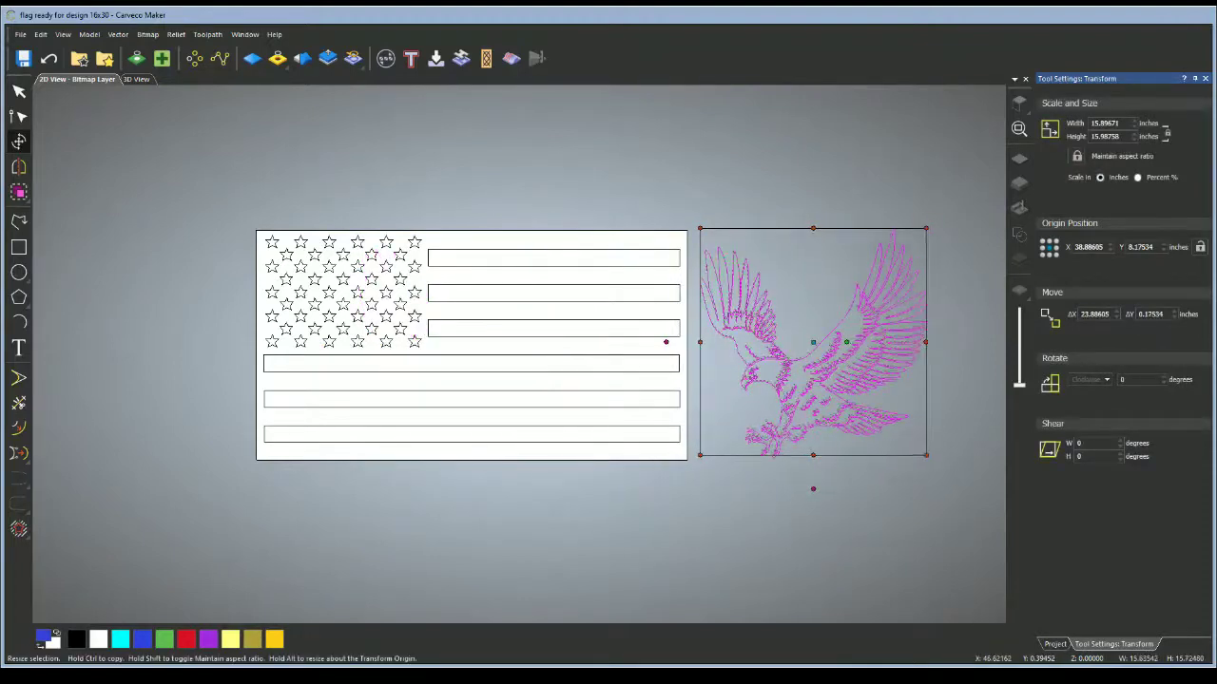
Step: Shrink the eagle to about 11.3 inches square
drag(928, 460, 878, 409)
drag(774, 348, 784, 373)
drag(884, 430, 867, 414)
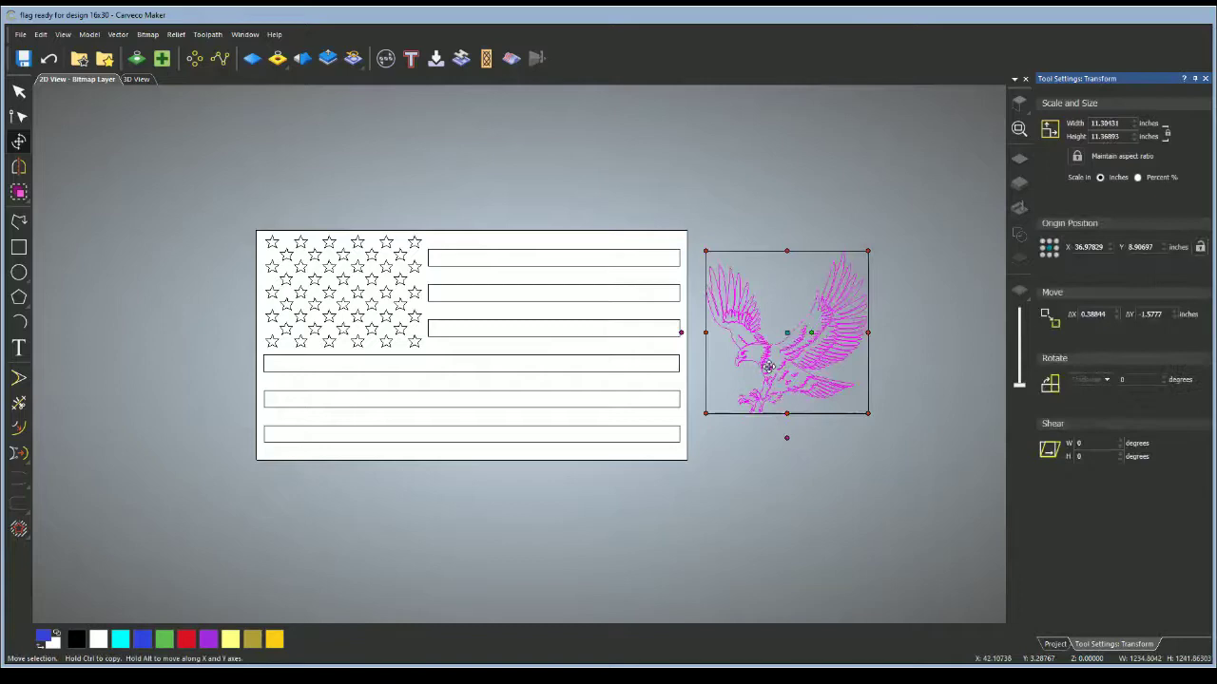
Step: Place the eagle over the flag's right-side stripes
drag(737, 364, 808, 380)
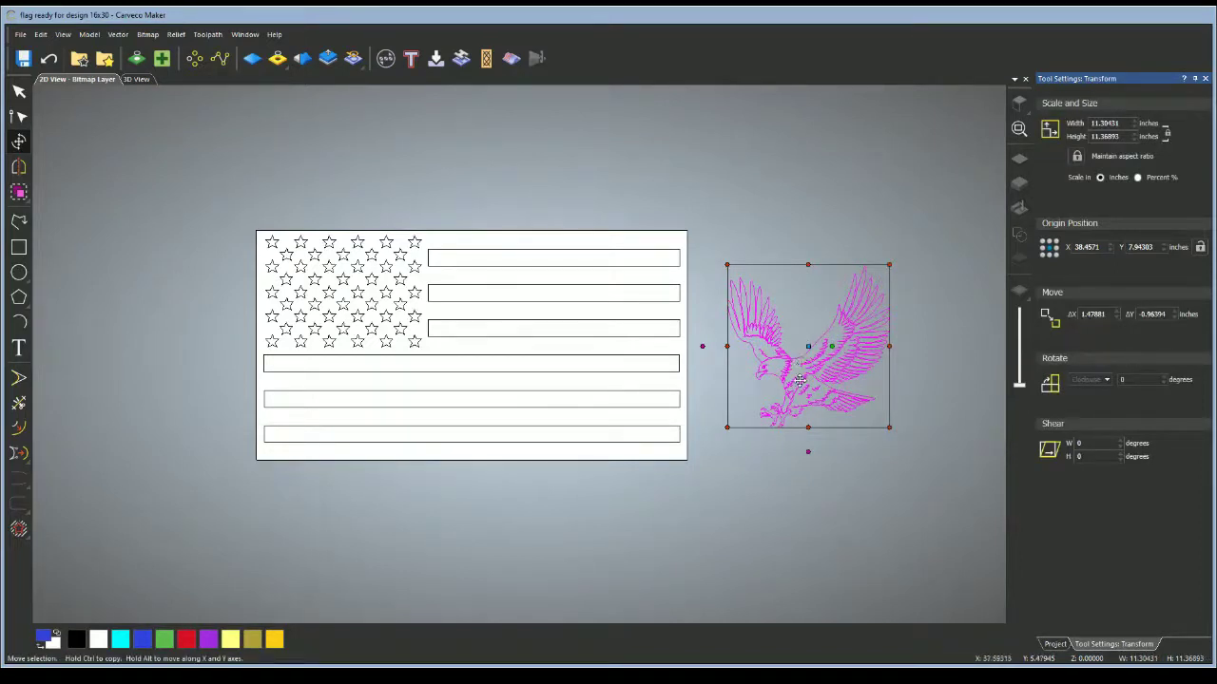
drag(799, 379, 561, 378)
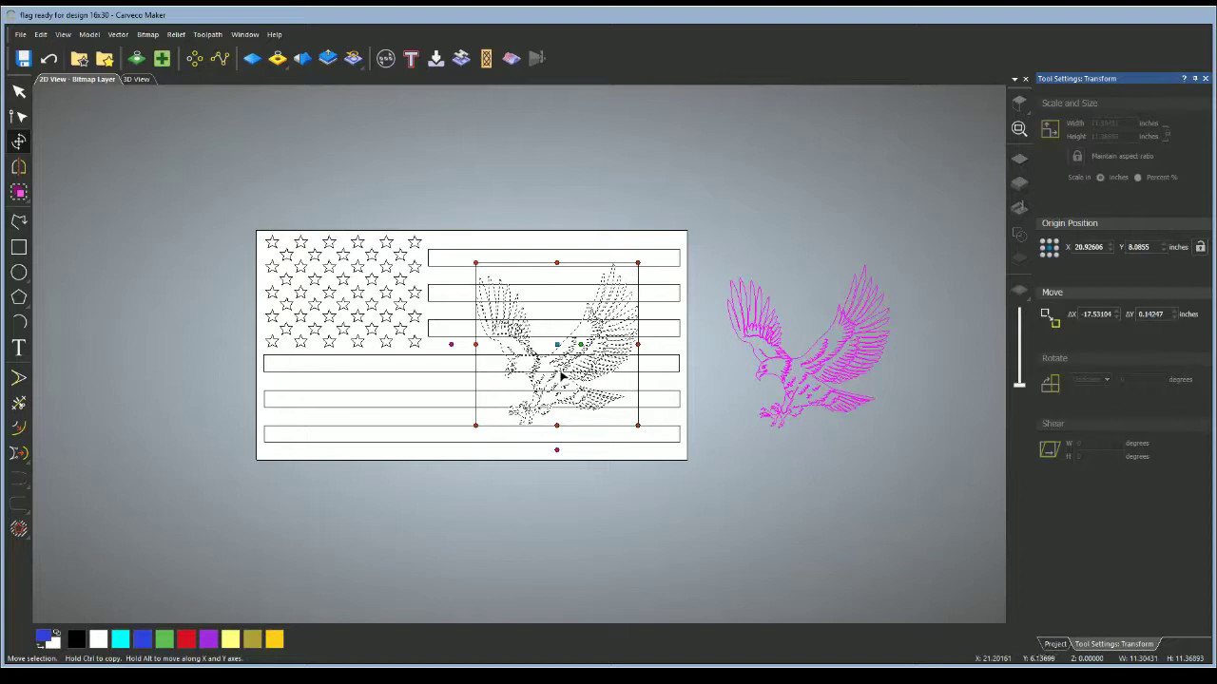
drag(561, 378, 563, 376)
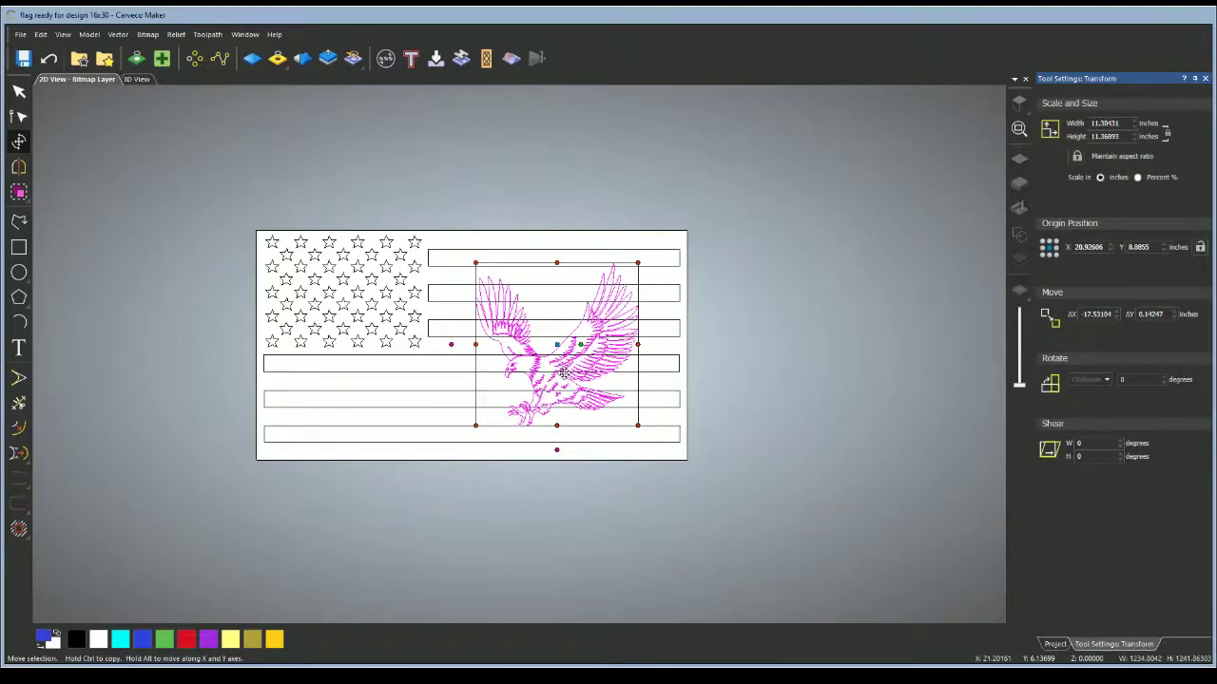
Step: Offset the eagle 0.25 in outwards with radiused corners and zoom in on it
click(18, 430)
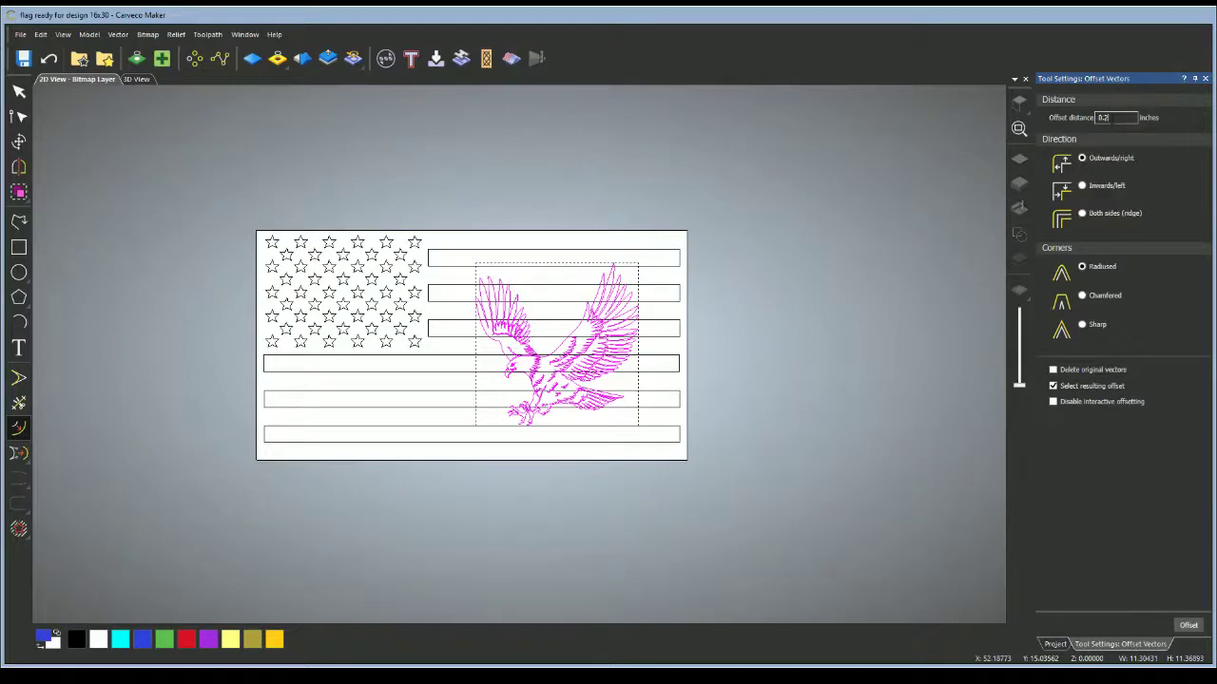
click(1188, 626)
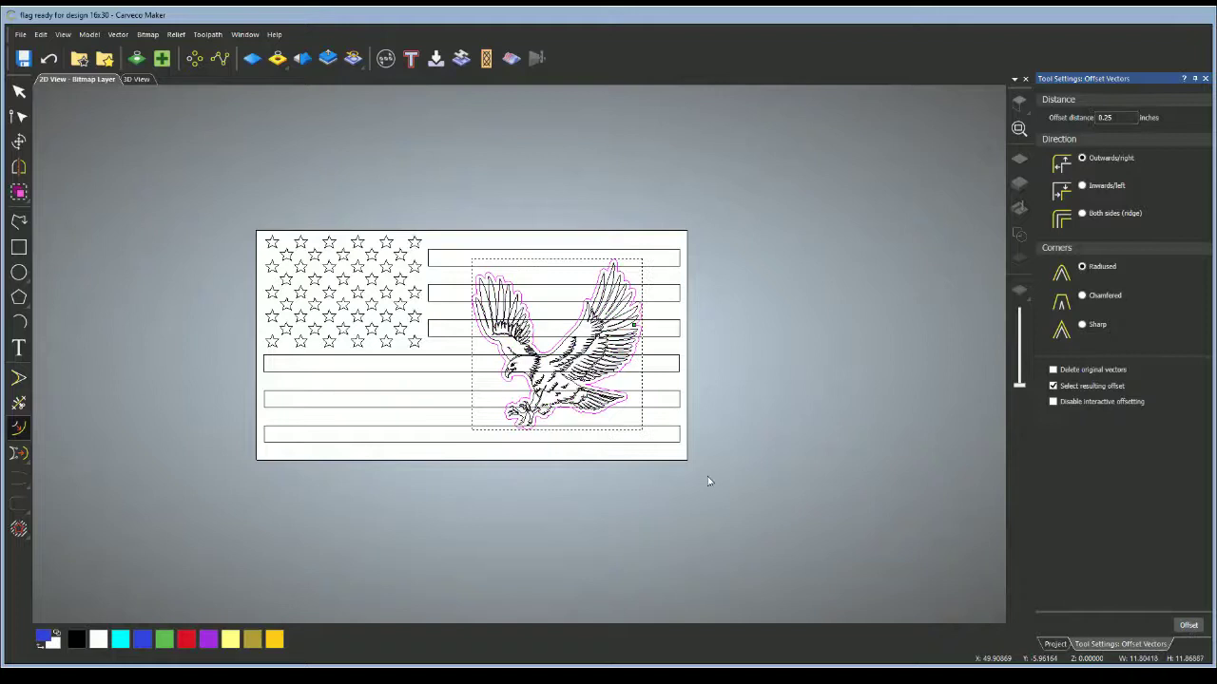
scroll(535, 367, up, 2)
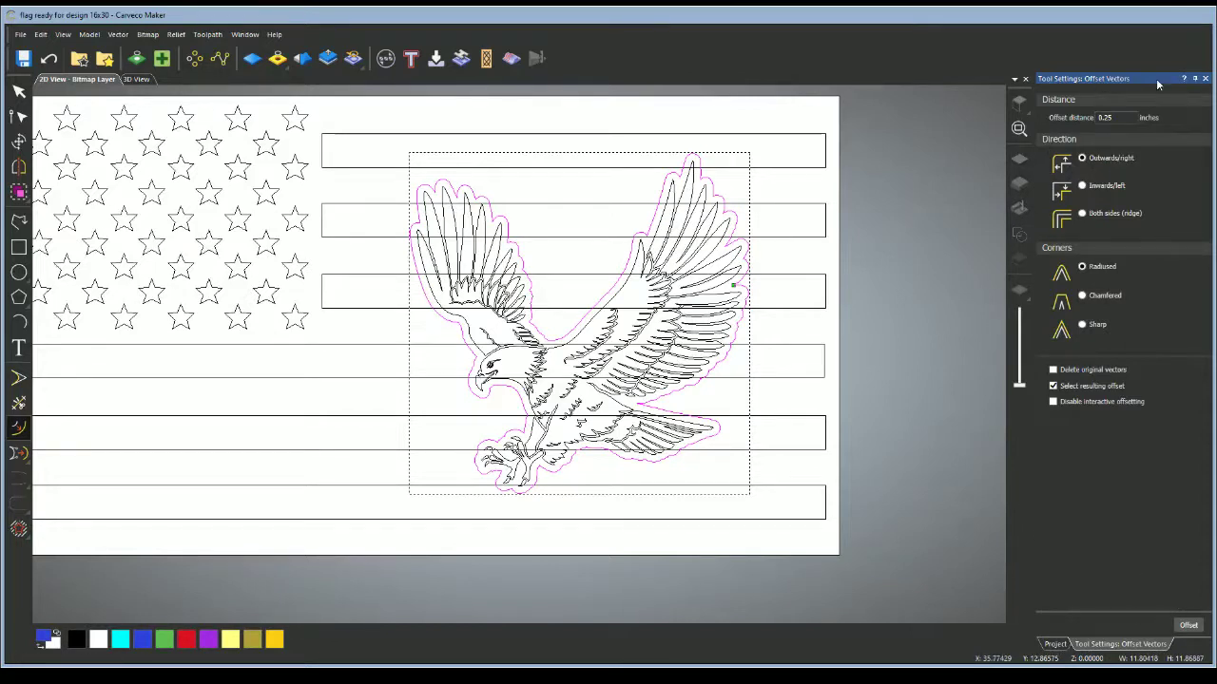
Step: Close the offset settings and check selection of the eagle outline and the stripes
click(1205, 78)
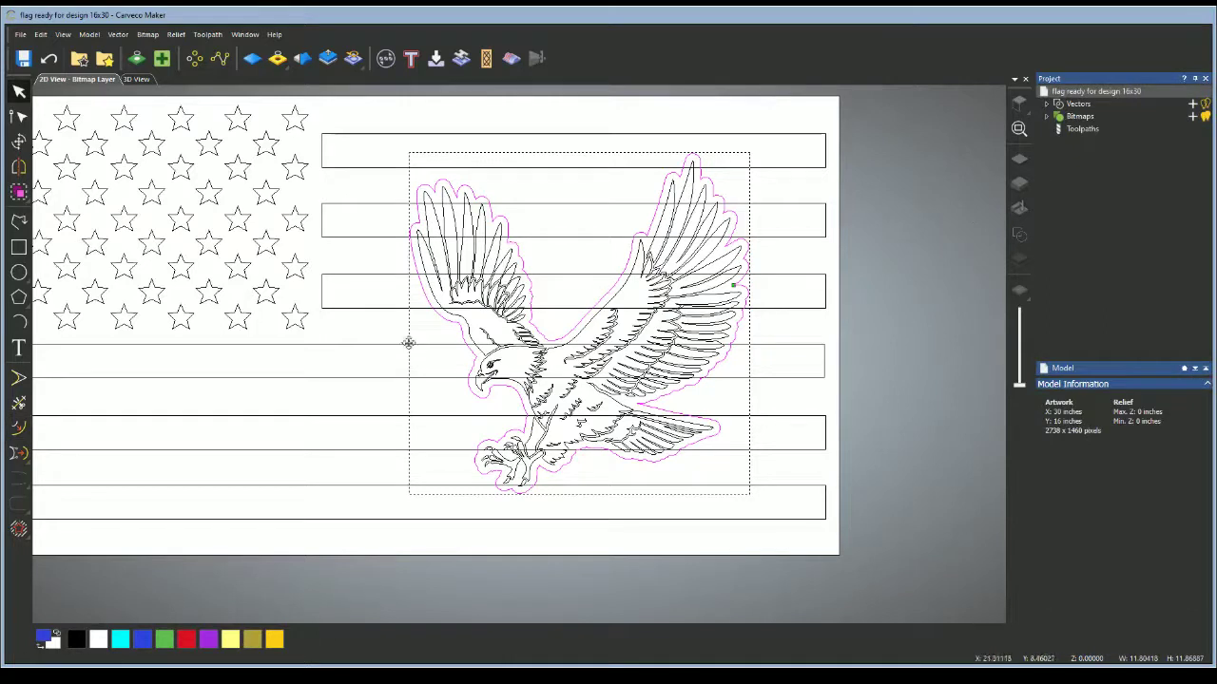
click(385, 336)
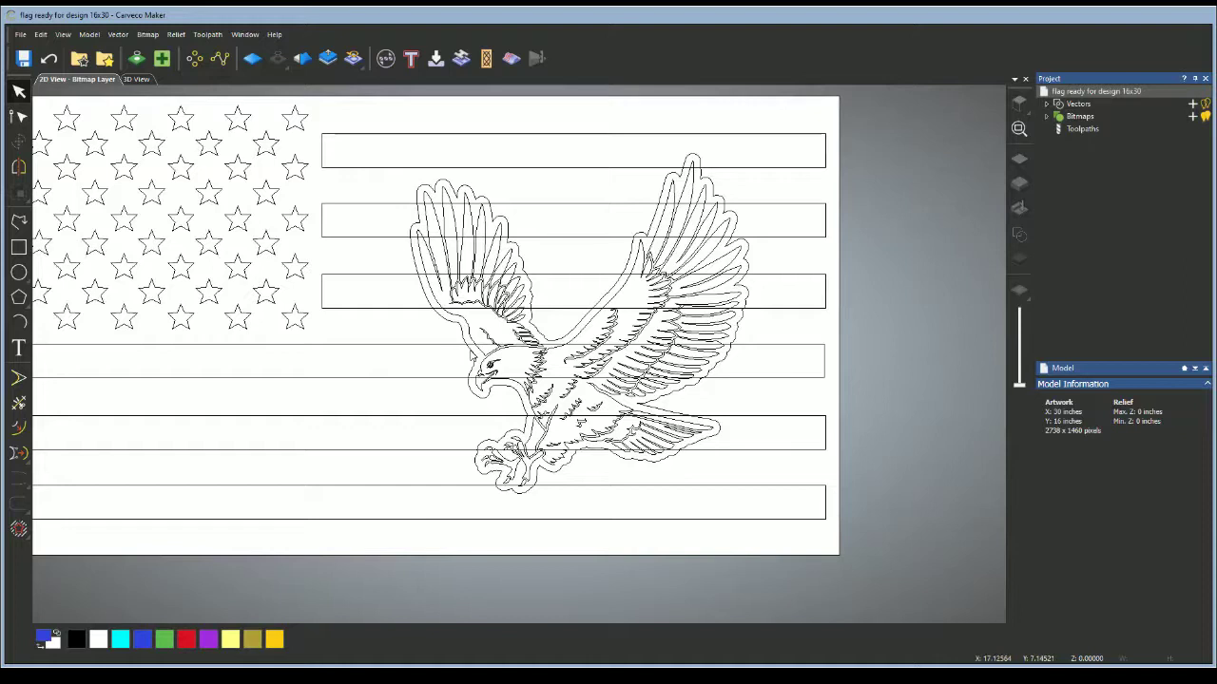
click(471, 351)
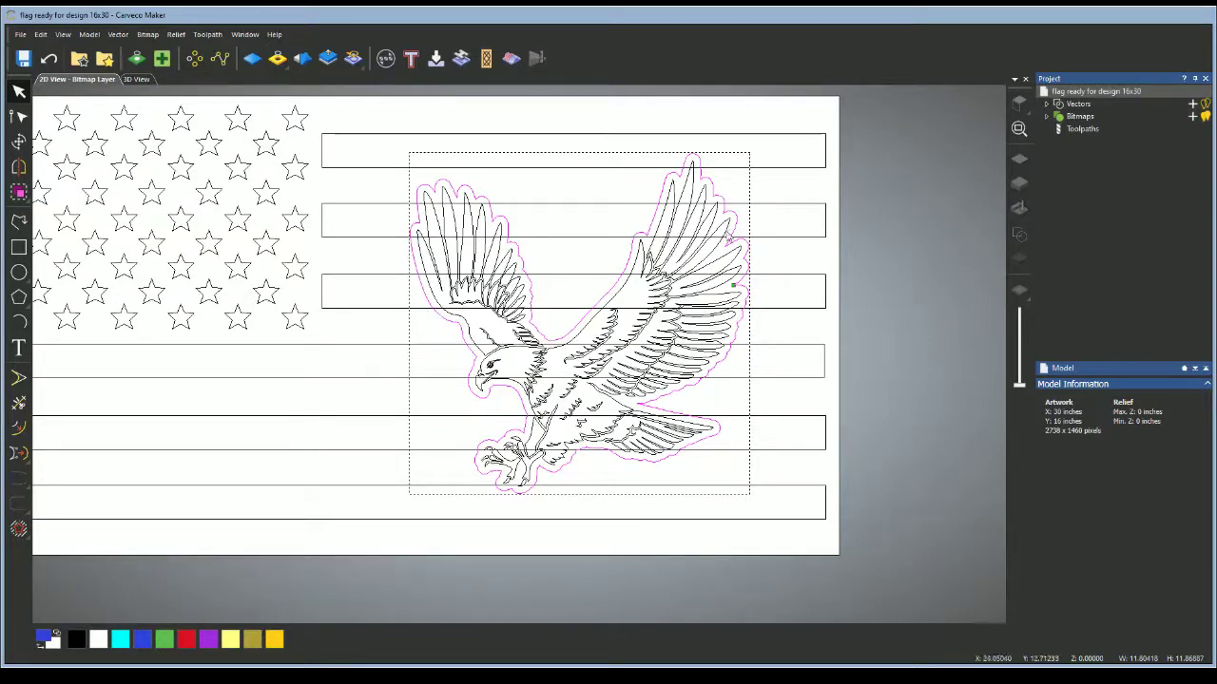
click(385, 187)
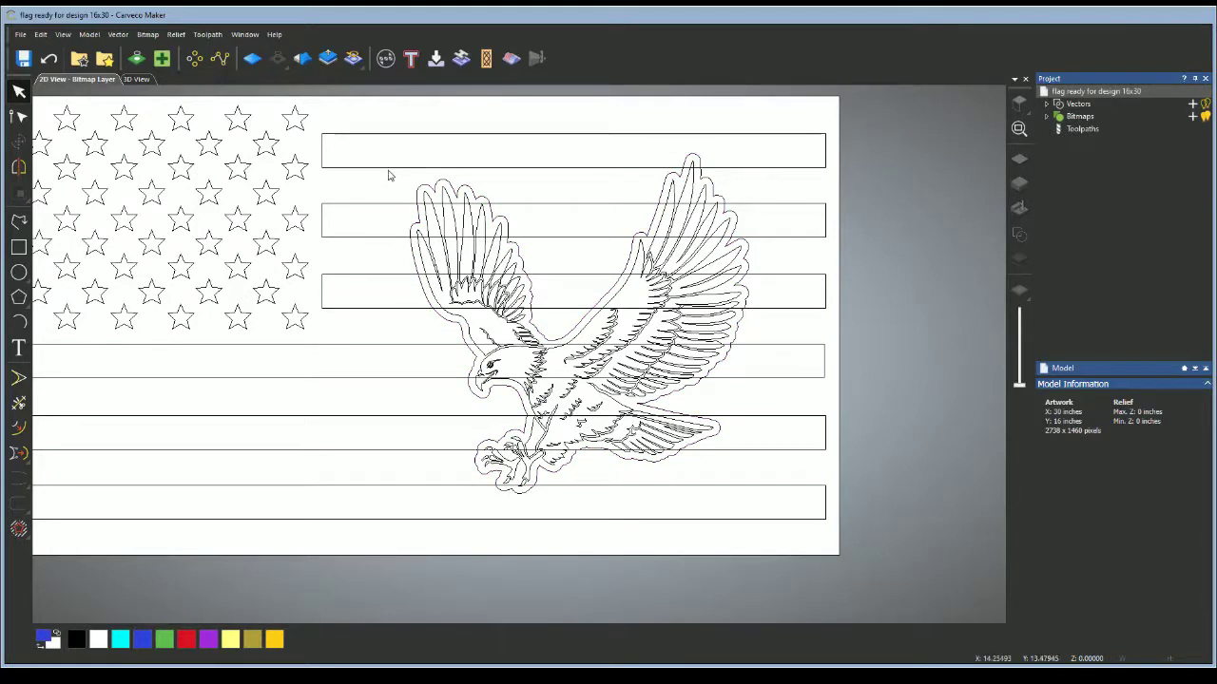
click(389, 168)
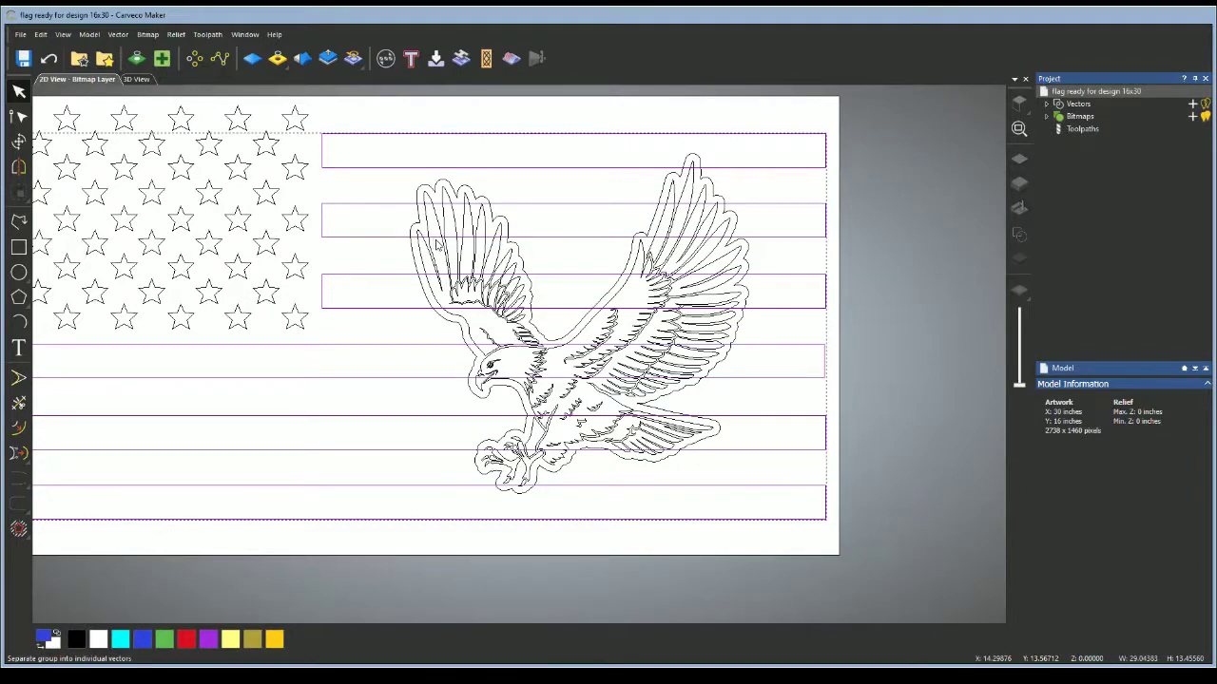
Step: Select the top stripe together with the eagle's offset outline
click(402, 201)
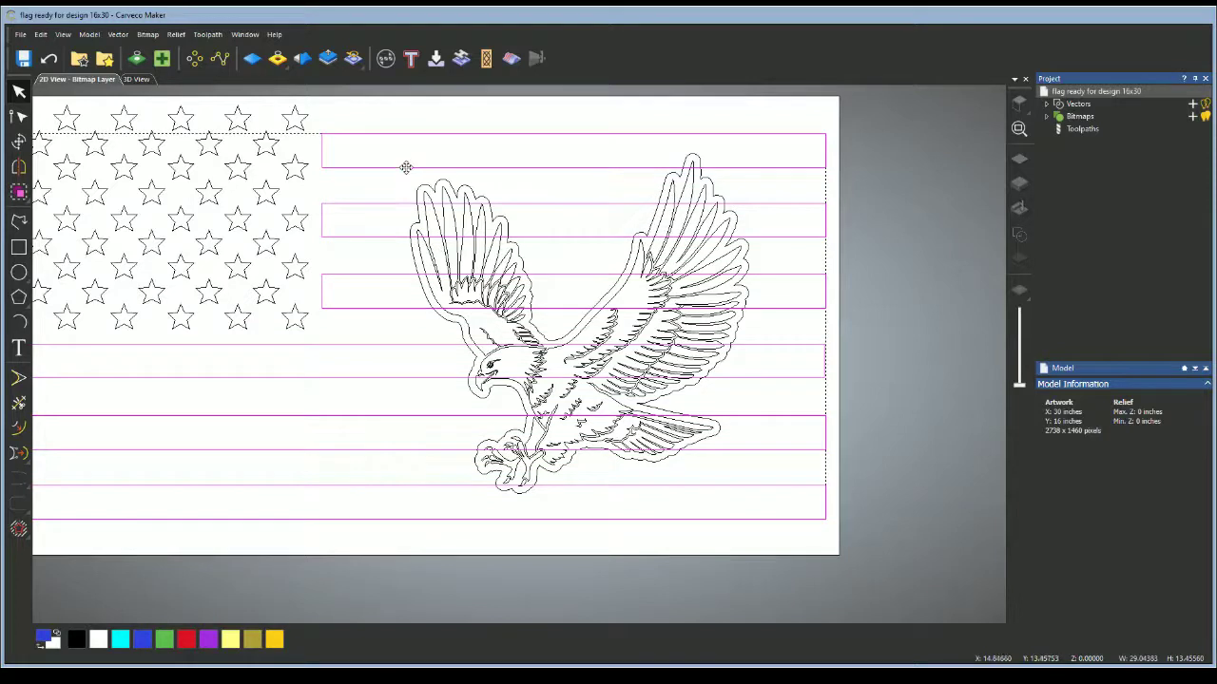
click(629, 175)
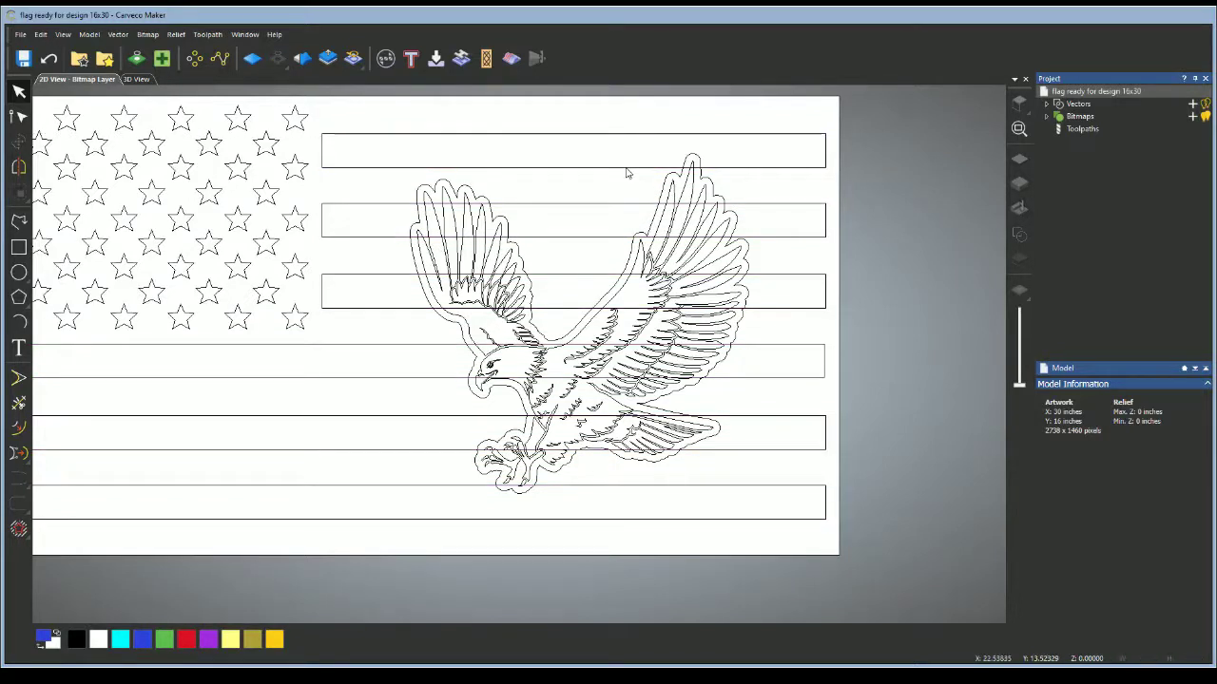
click(625, 168)
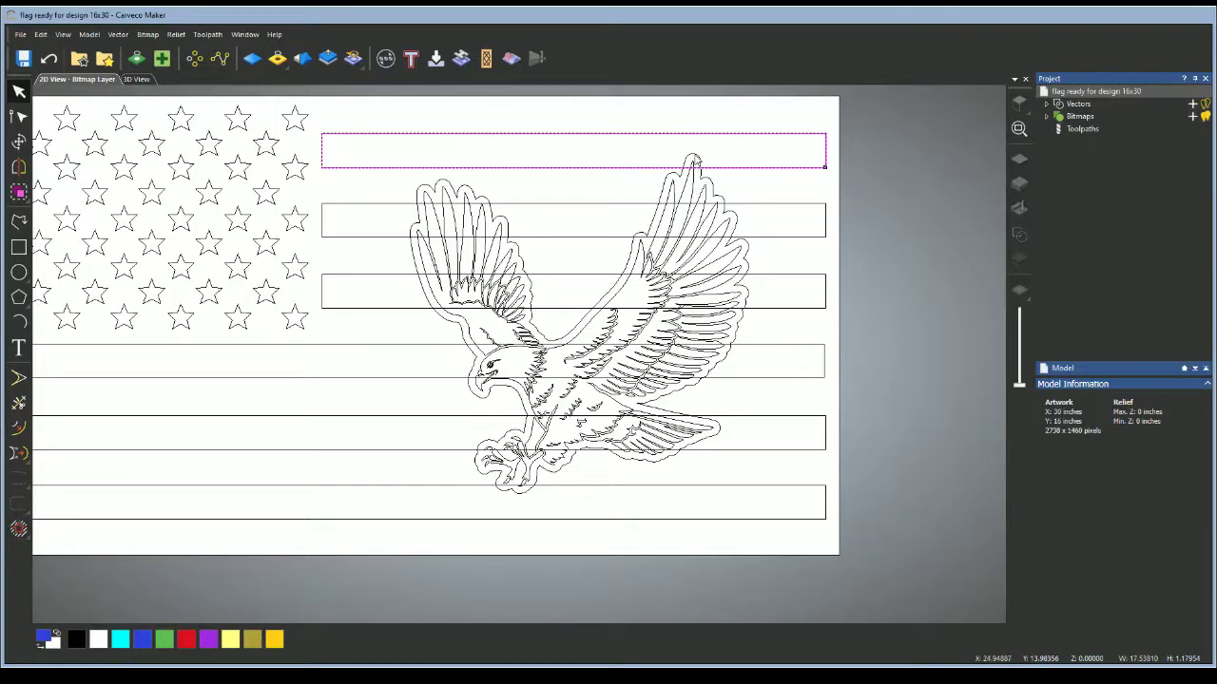
shift+click(694, 155)
Step: Subtract the eagle's offset outline from the third stripe
click(518, 206)
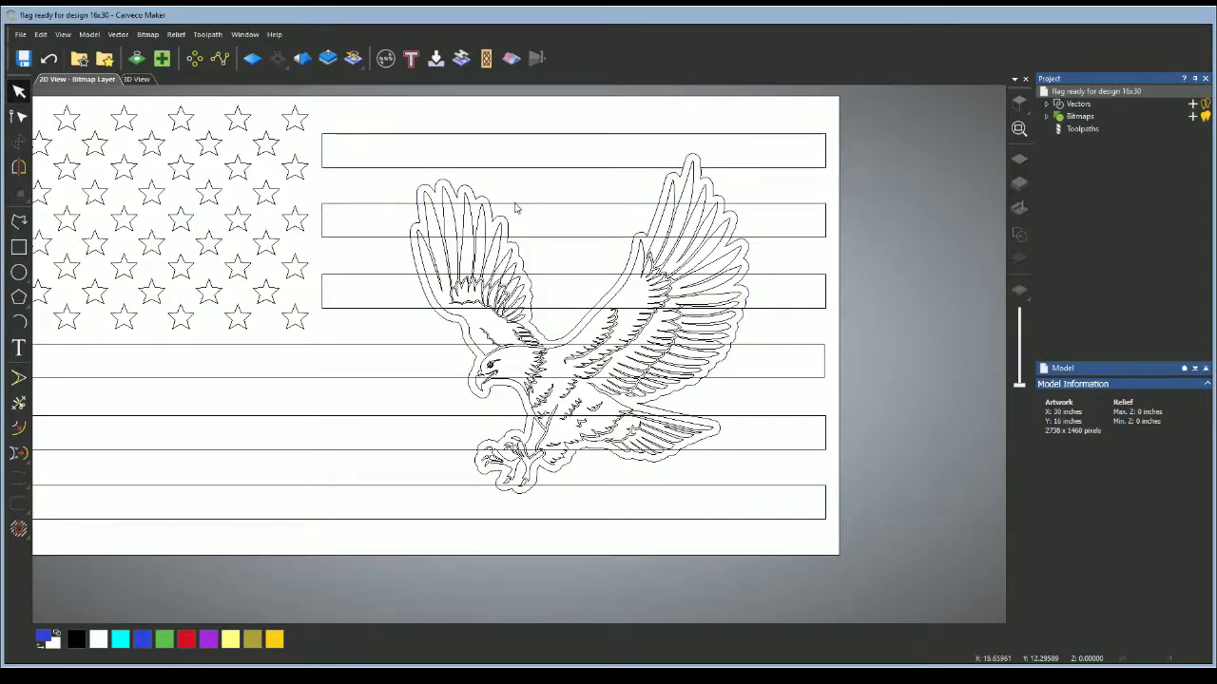
click(516, 205)
shift+click(492, 214)
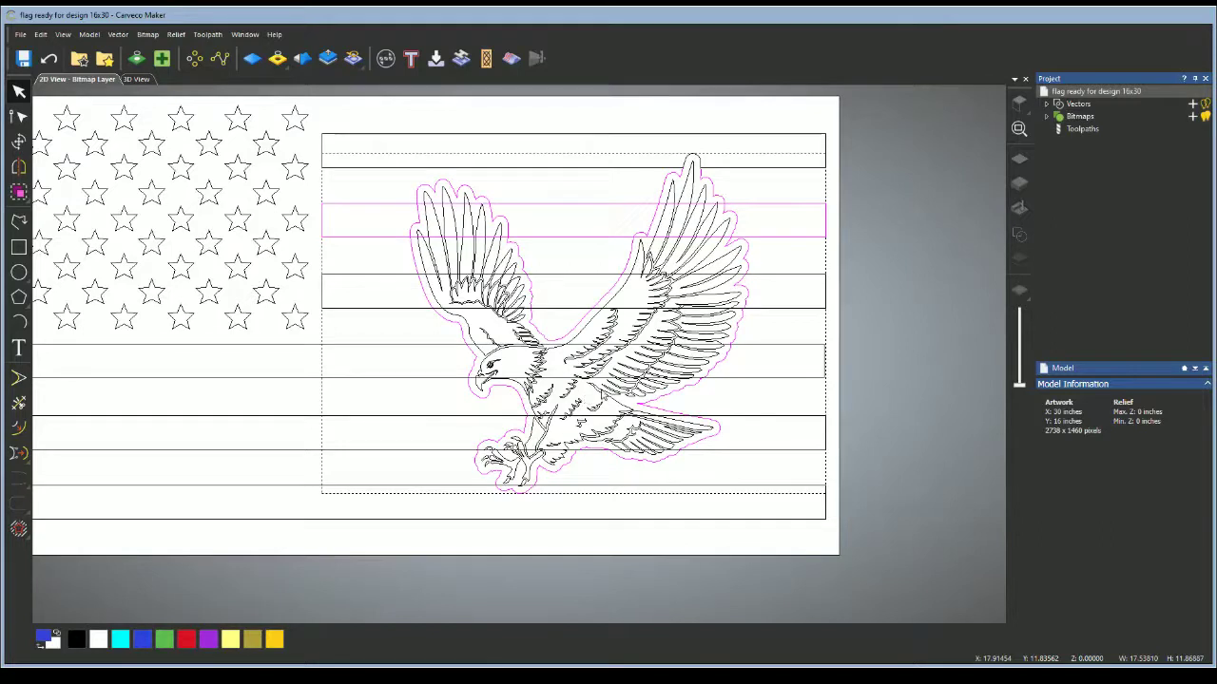
shift+click(670, 408)
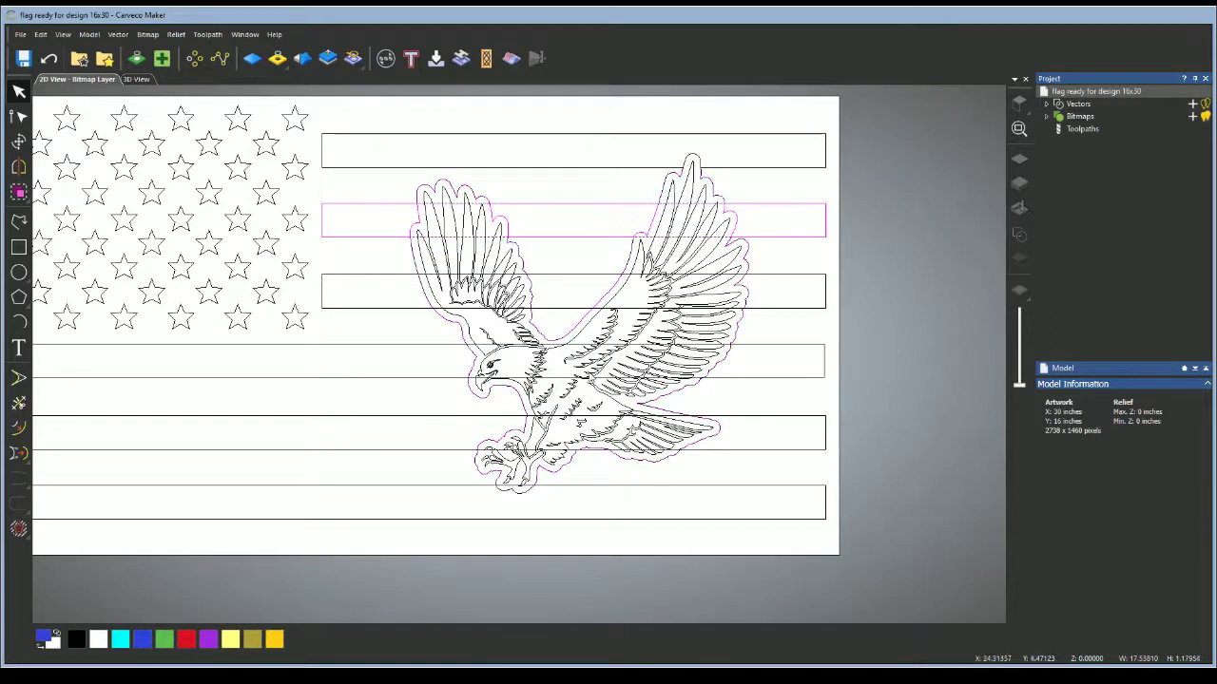
click(382, 276)
shift+click(415, 269)
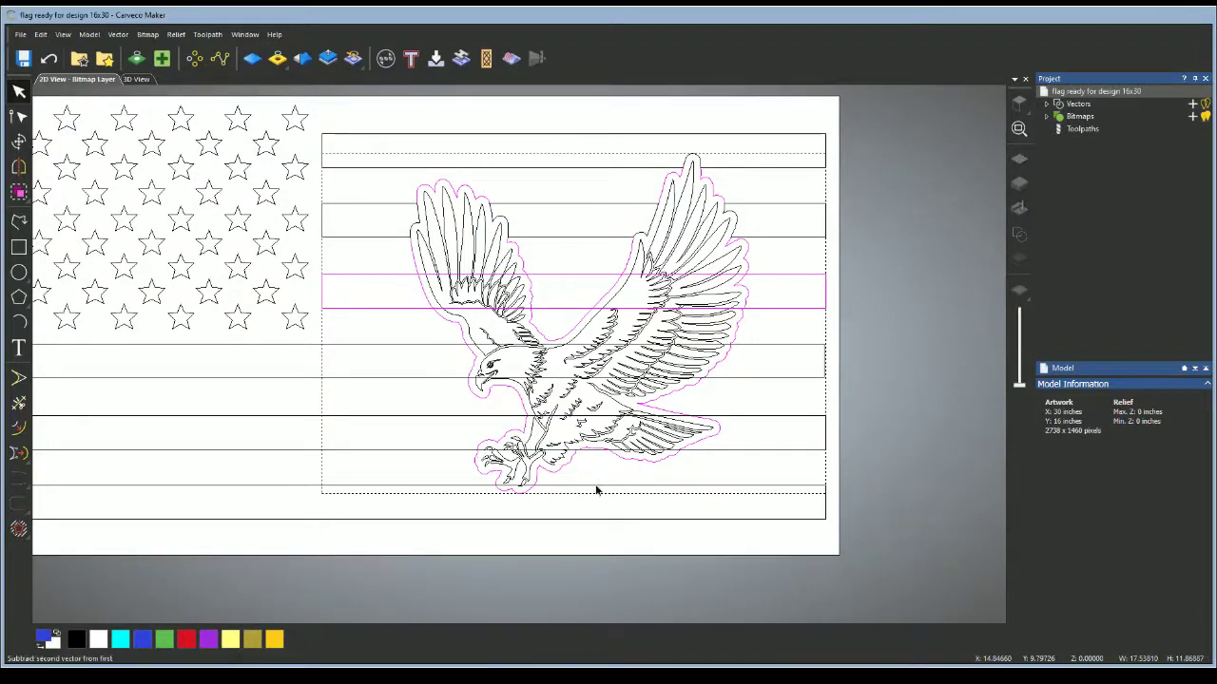
key(shift+s)
Step: Weld the fifth stripe with the eagle's offset outline
click(398, 344)
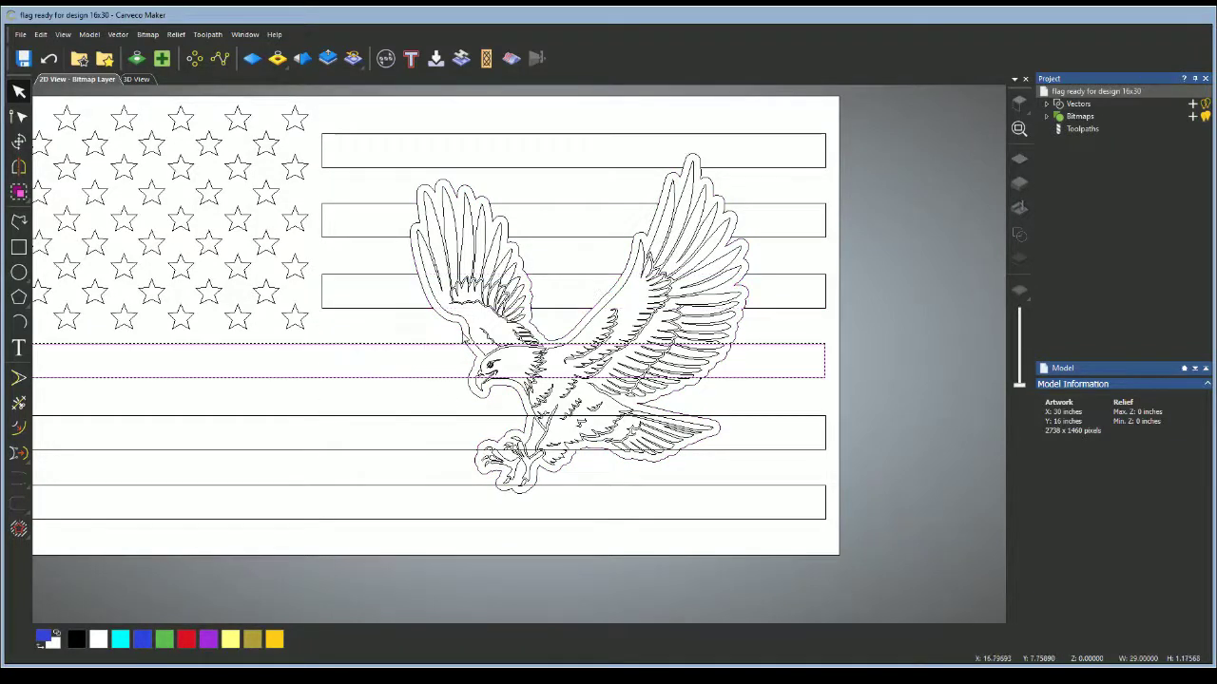
shift+click(462, 332)
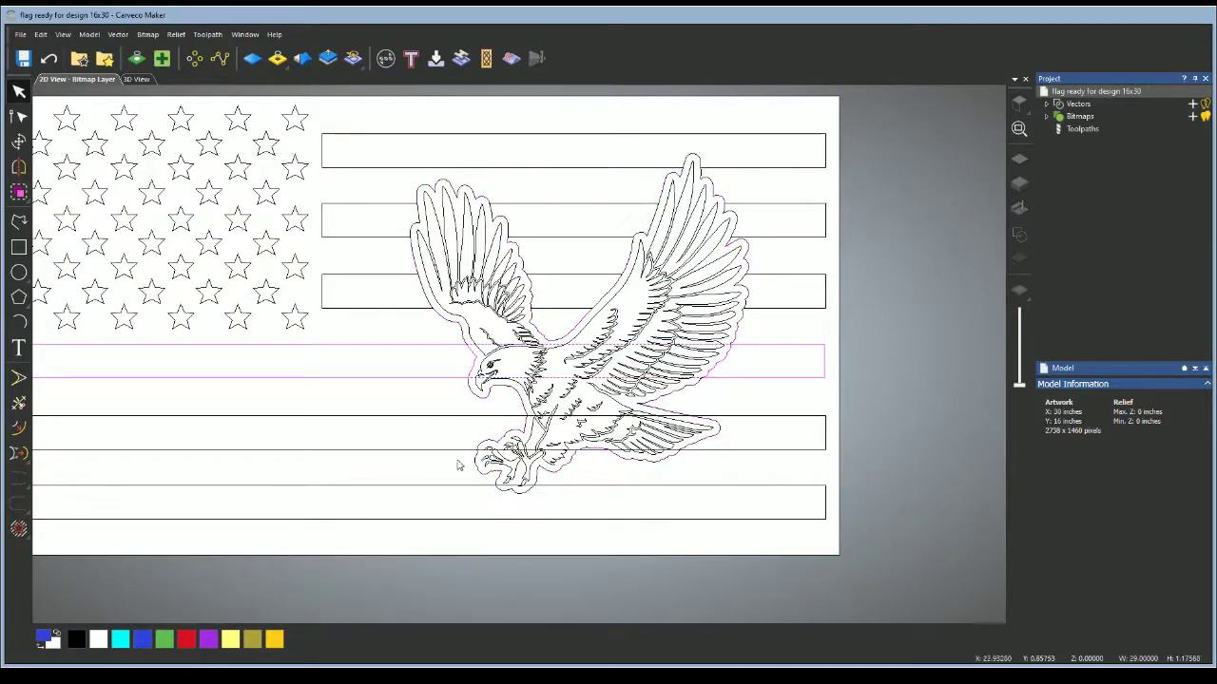
click(430, 415)
shift+click(473, 390)
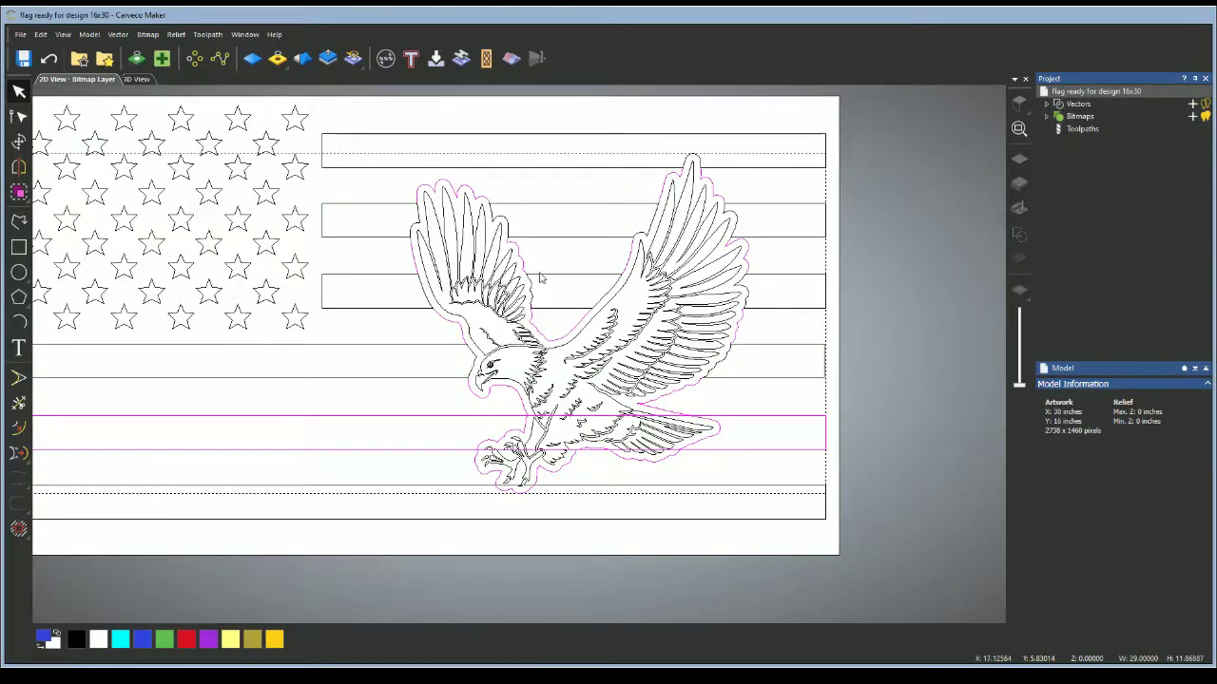
click(646, 296)
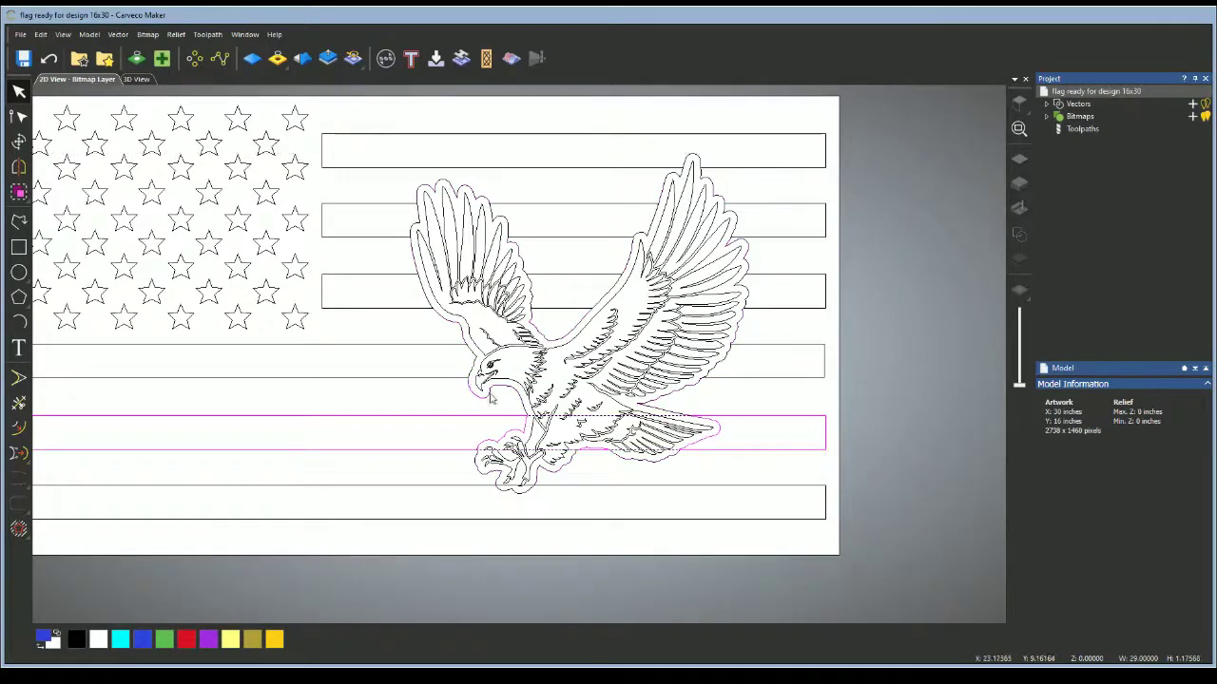
Step: Subtract the eagle's offset outline from the bottom stripe
click(426, 487)
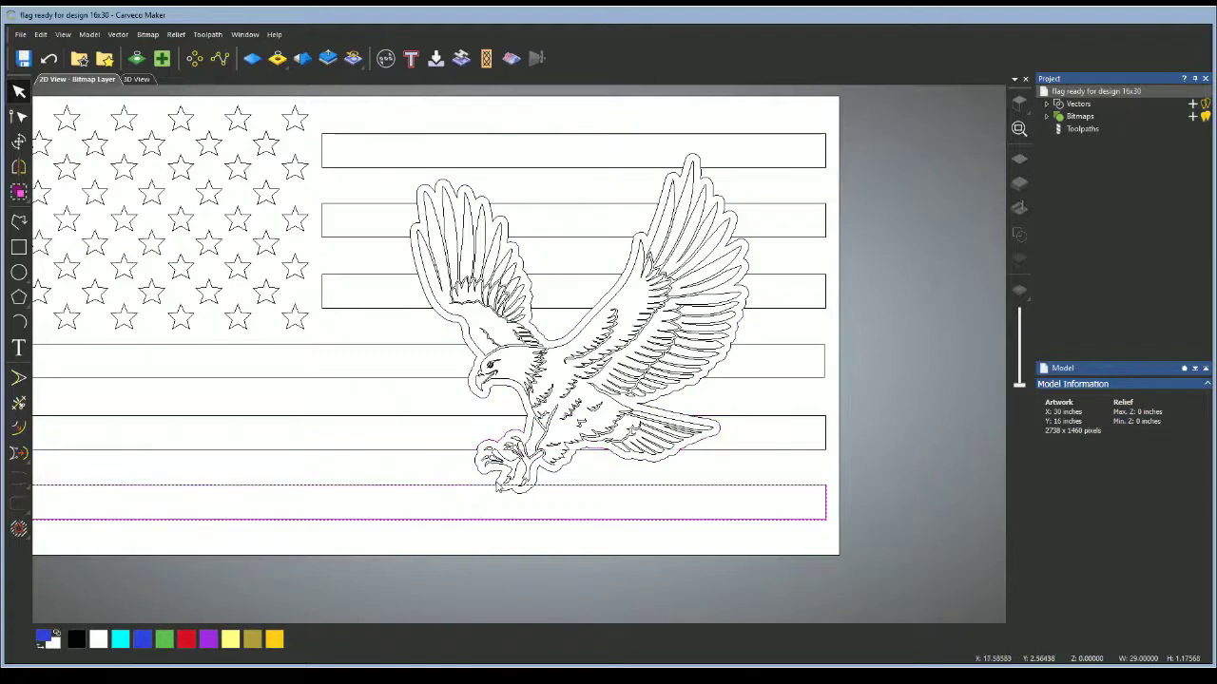
shift+click(496, 478)
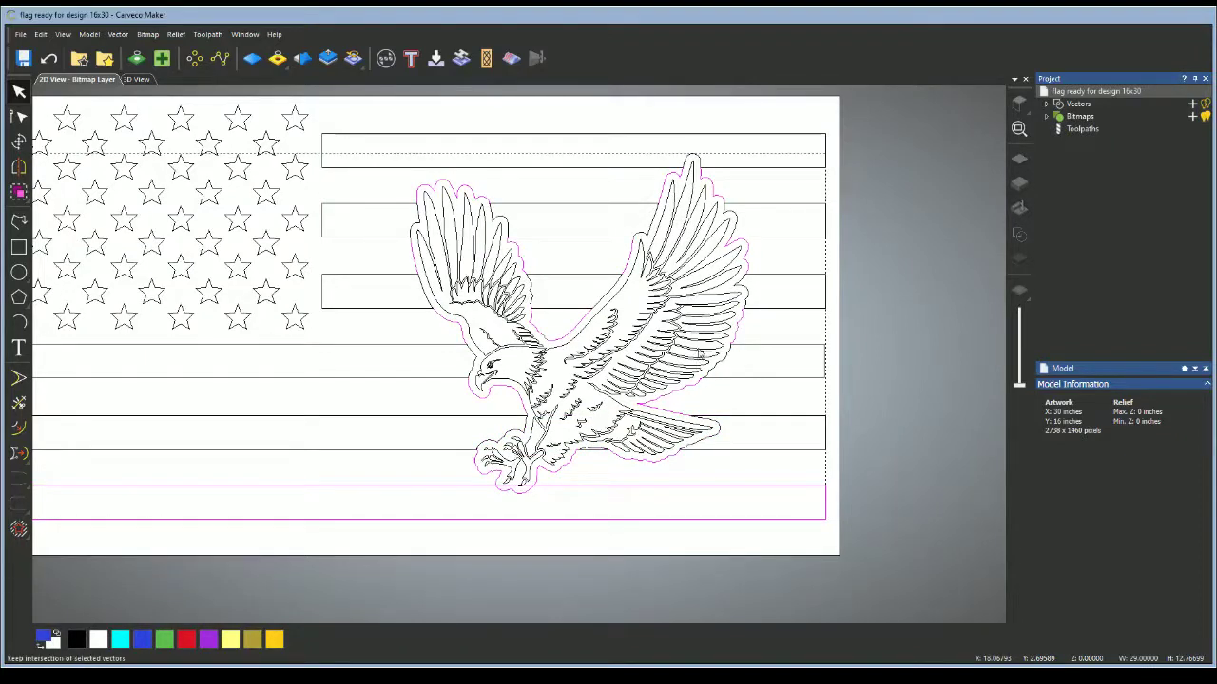
key(s)
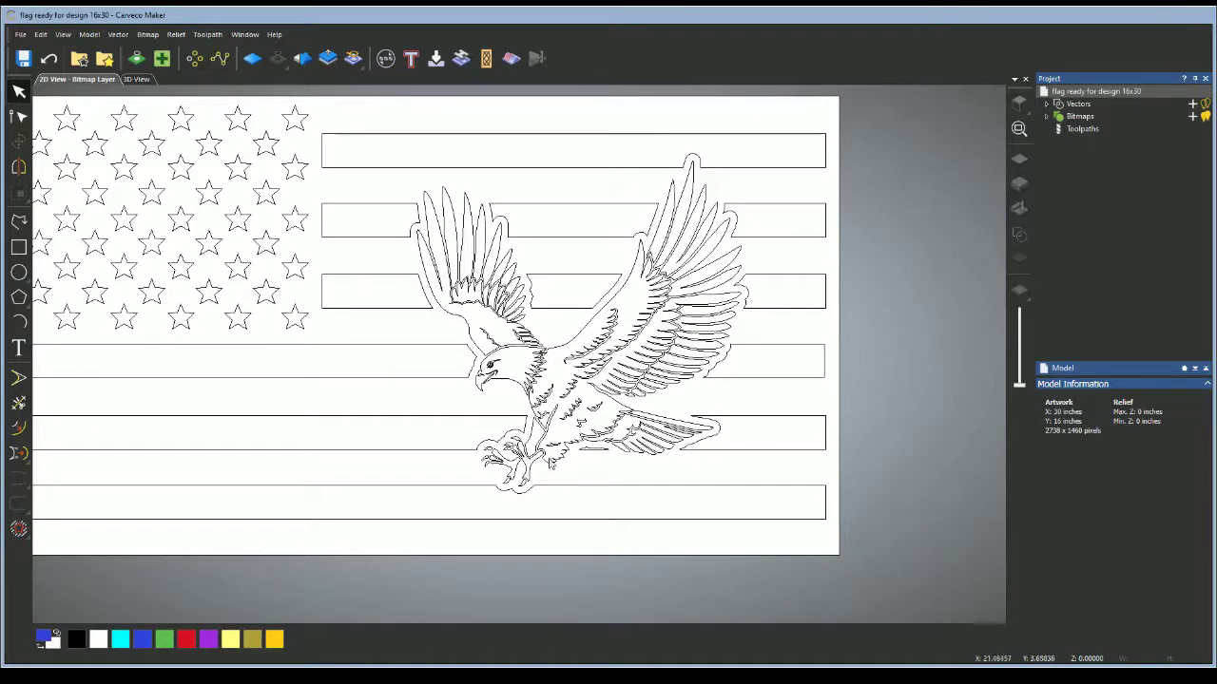
Step: Delete the stray vector fragment near the eagle's talons and inspect the flag
click(591, 451)
key(Delete)
scroll(374, 301, down, 3)
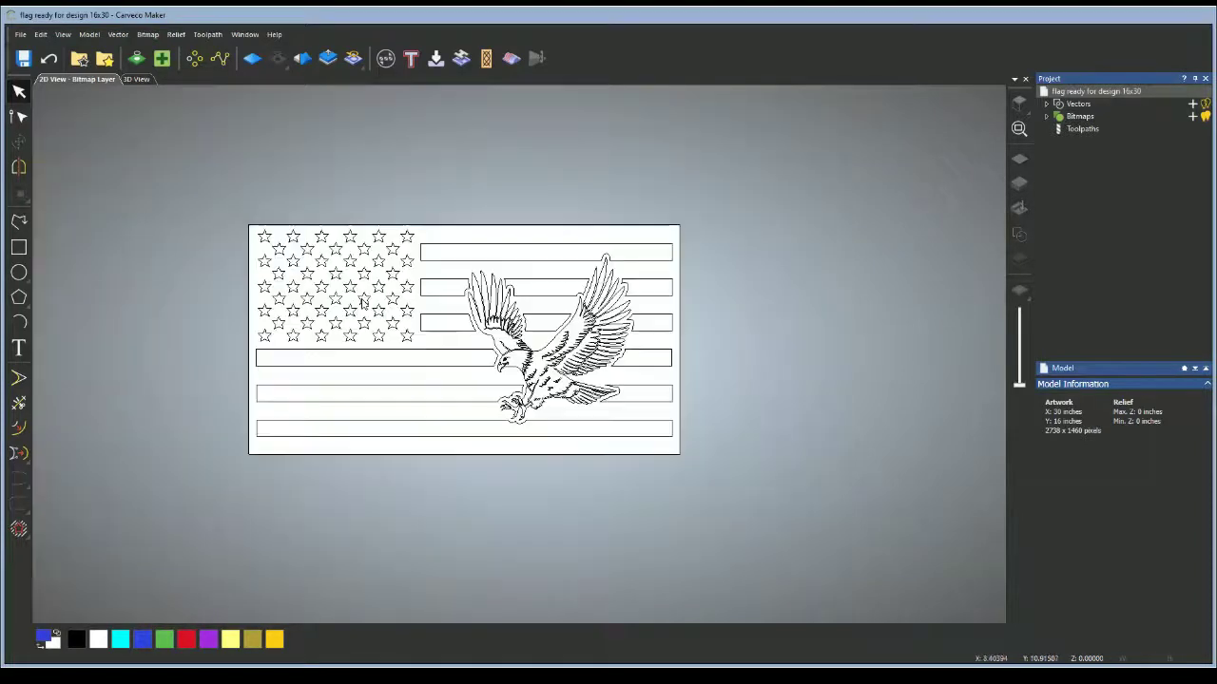
scroll(374, 302, up, 3)
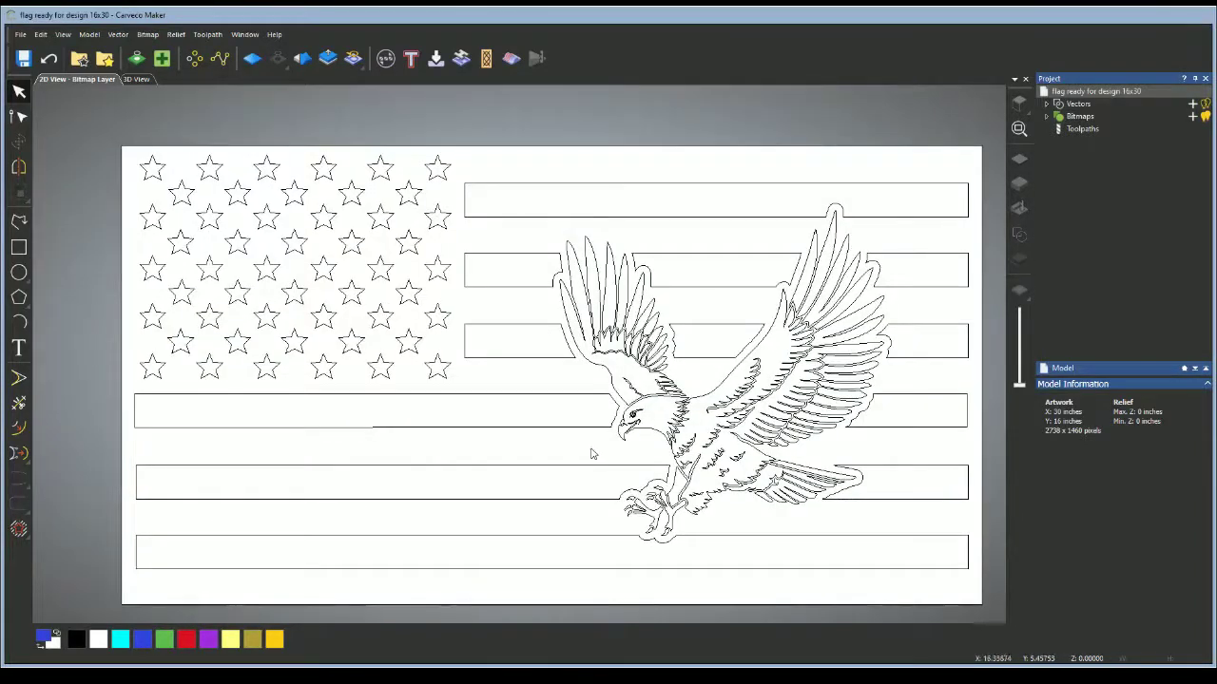
middle_drag(603, 481, 545, 427)
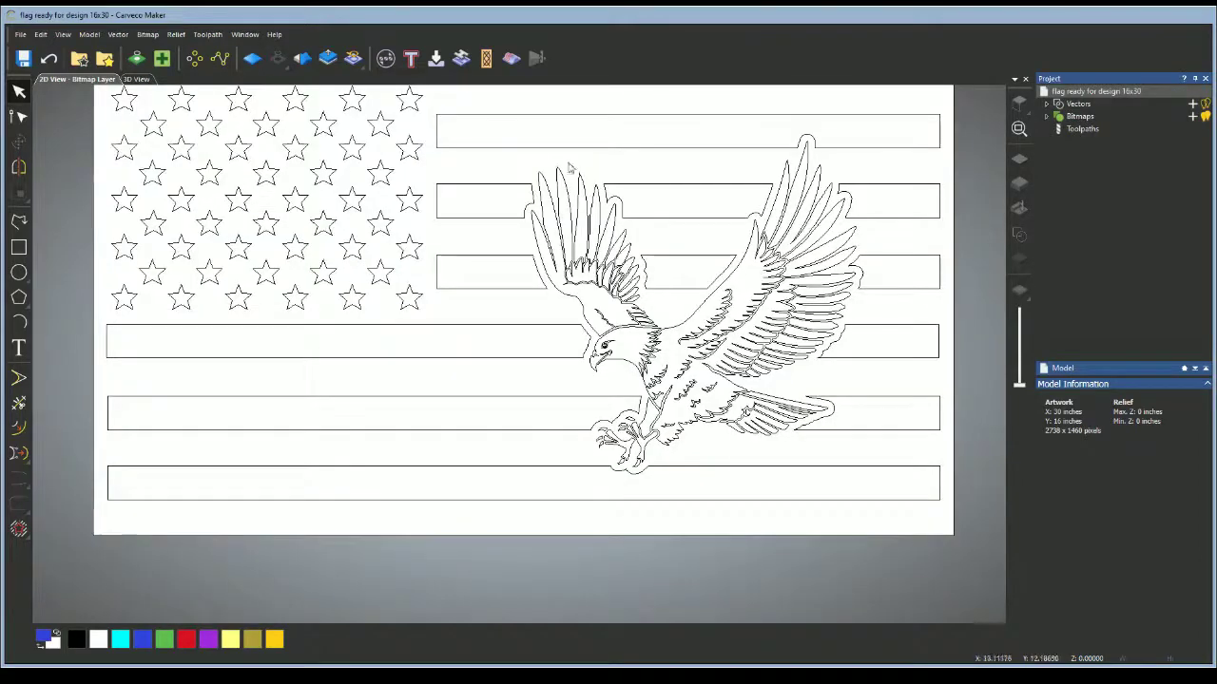